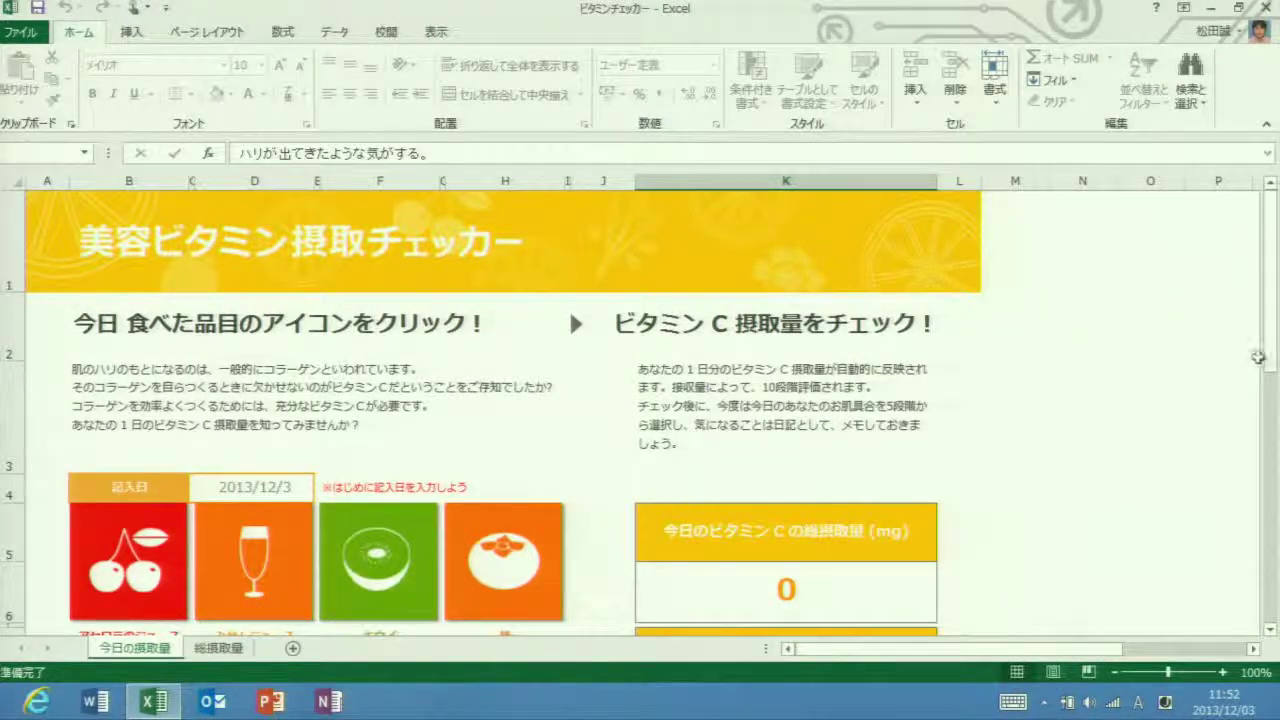
Add orange juice, kiwi and persimmon to today's intake, bringing the vitamin C total to 232 mg
{"action": "left_click_drag", "start_coordinate": [1274, 355], "coordinate": [1274, 368]}
{"action": "left_click", "coordinate": [267, 286]}
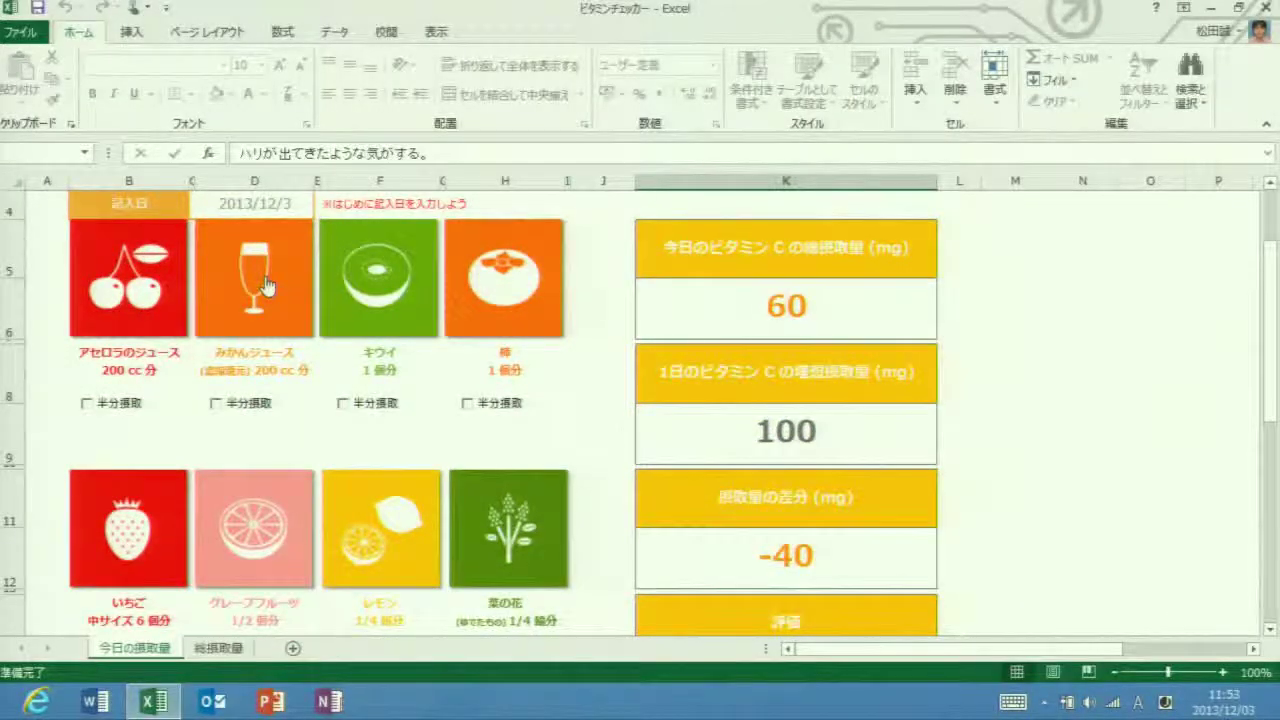
{"action": "left_click", "coordinate": [400, 303]}
{"action": "left_click", "coordinate": [530, 290]}
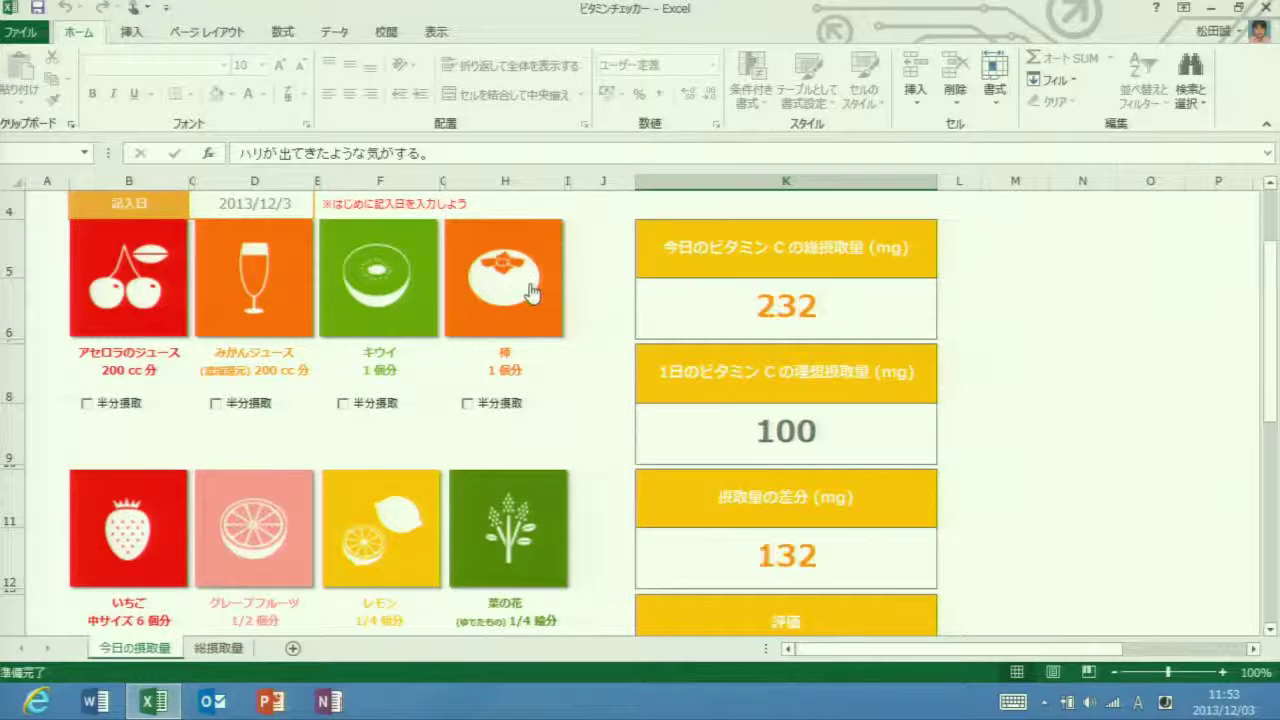
{"action": "left_click", "coordinate": [888, 318]}
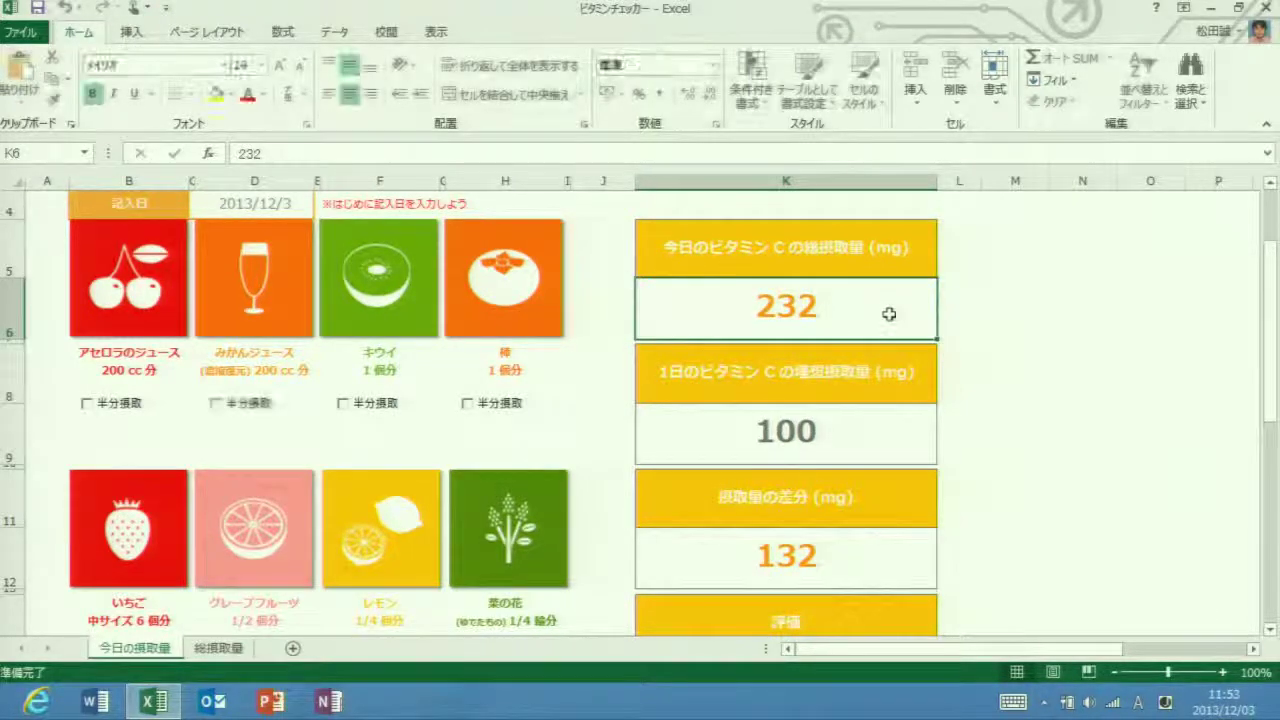
Clear today's total in K6 and count the orange juice as only half a serving
{"action": "key", "text": "Delete"}
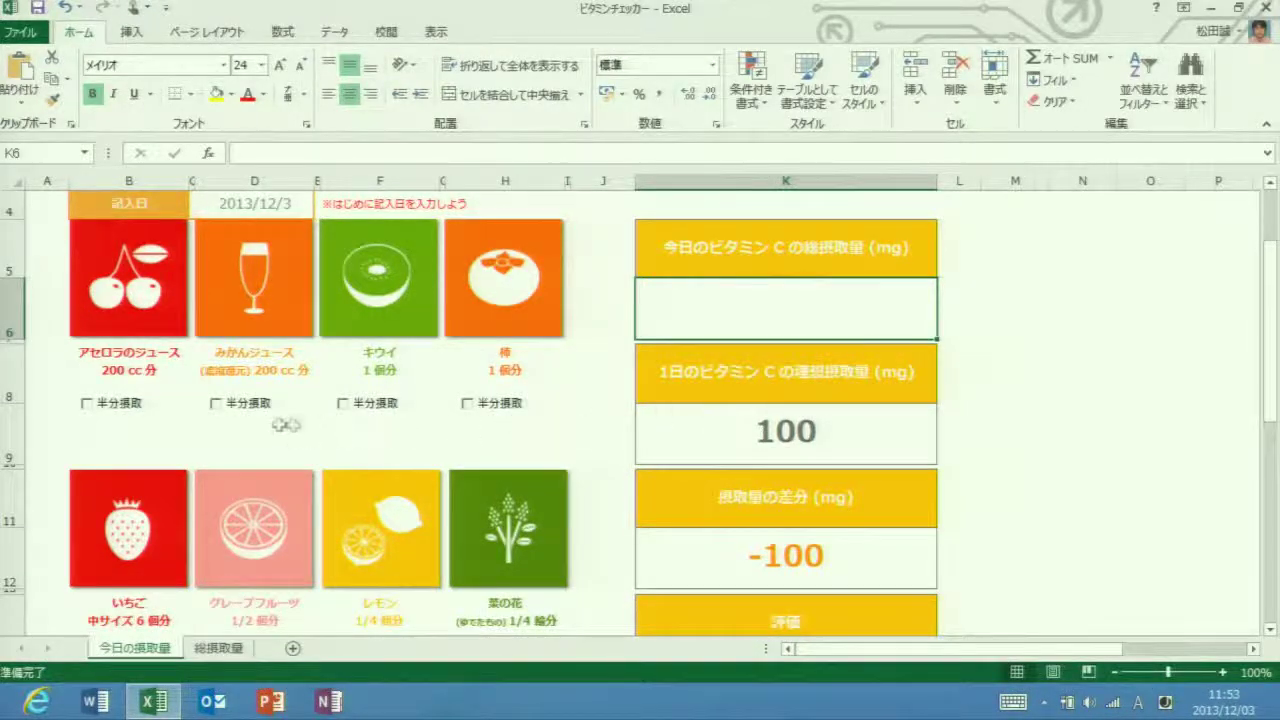
{"action": "left_click", "coordinate": [216, 403]}
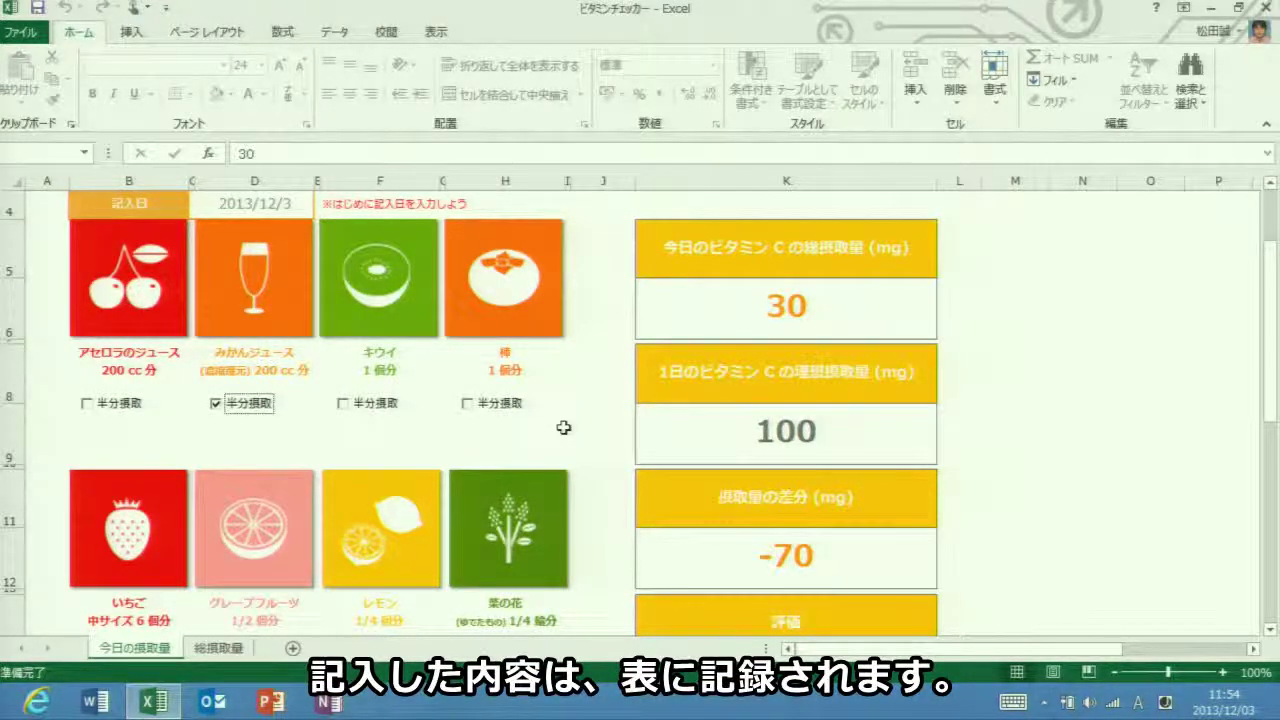
Scroll down to the skin diary section of the vitamin C checker
{"action": "left_click_drag", "start_coordinate": [1273, 412], "coordinate": [1270, 541]}
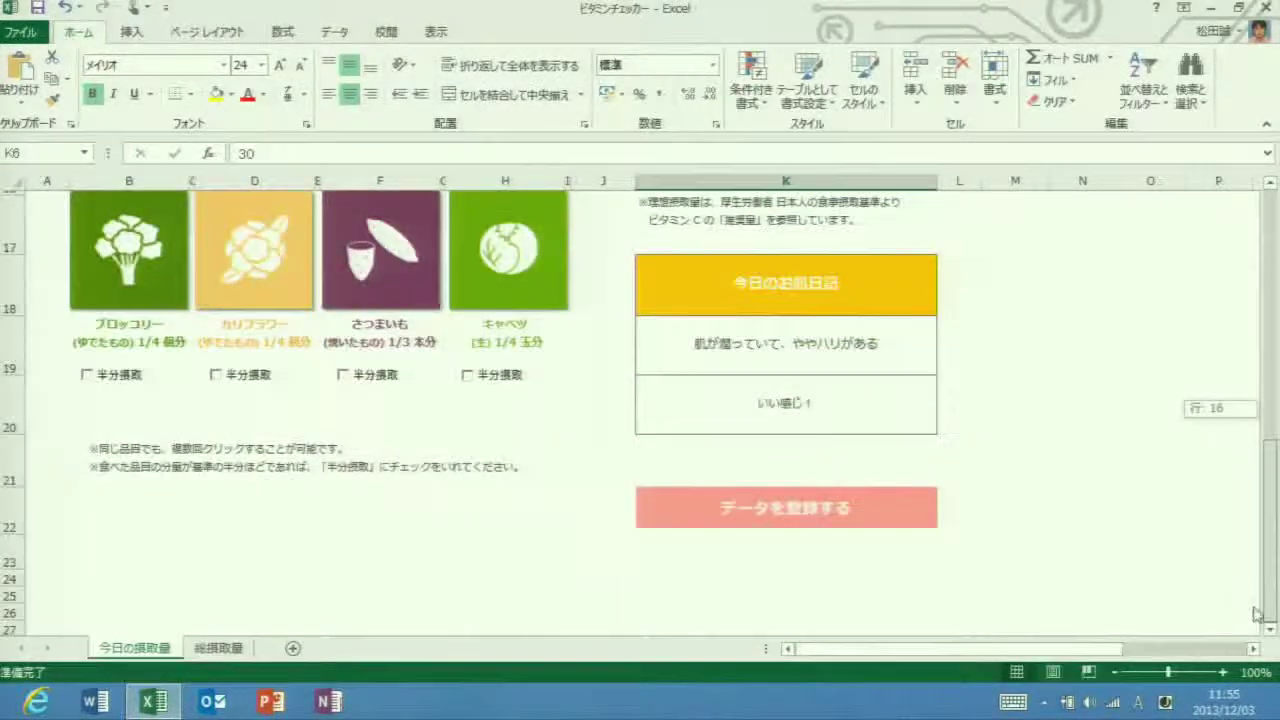
Set K19 to moist and very firm skin, paste the memo 'ハリが出てきたような気がする。' into K20, and register the day's data
{"action": "left_click", "coordinate": [897, 352]}
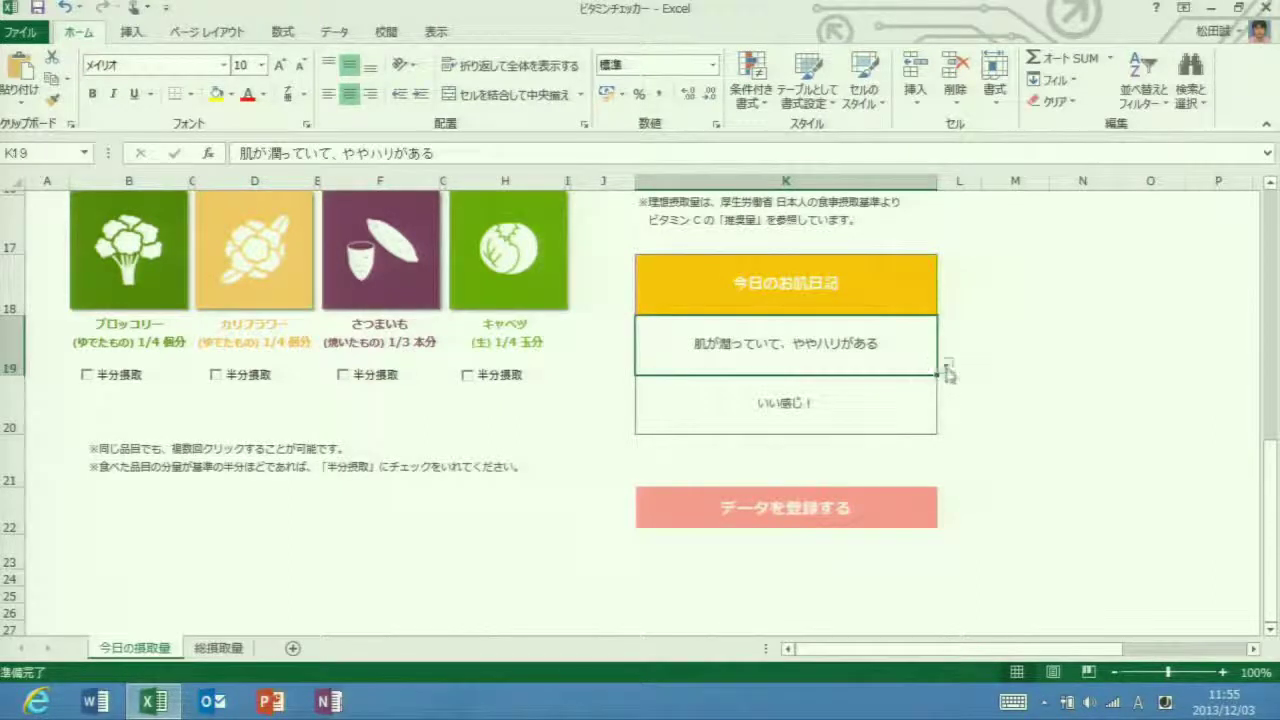
{"action": "left_click", "coordinate": [945, 369]}
{"action": "left_click", "coordinate": [915, 439]}
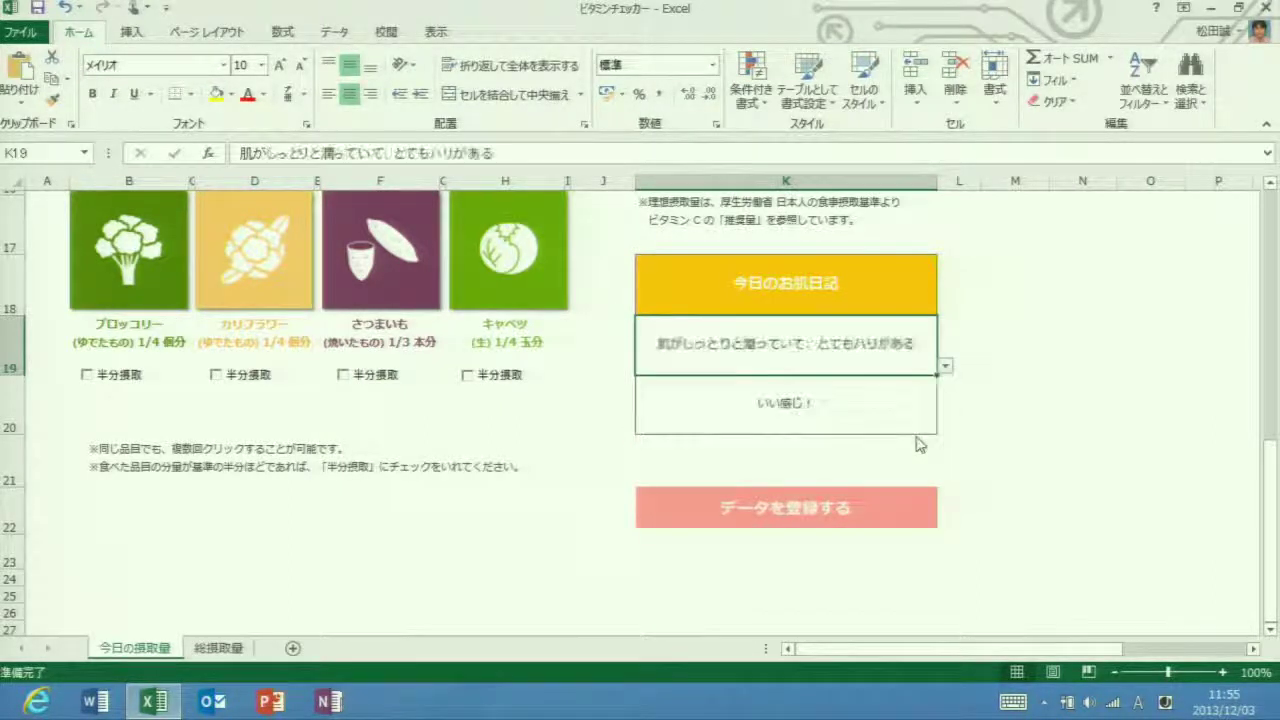
{"action": "left_click", "coordinate": [874, 408]}
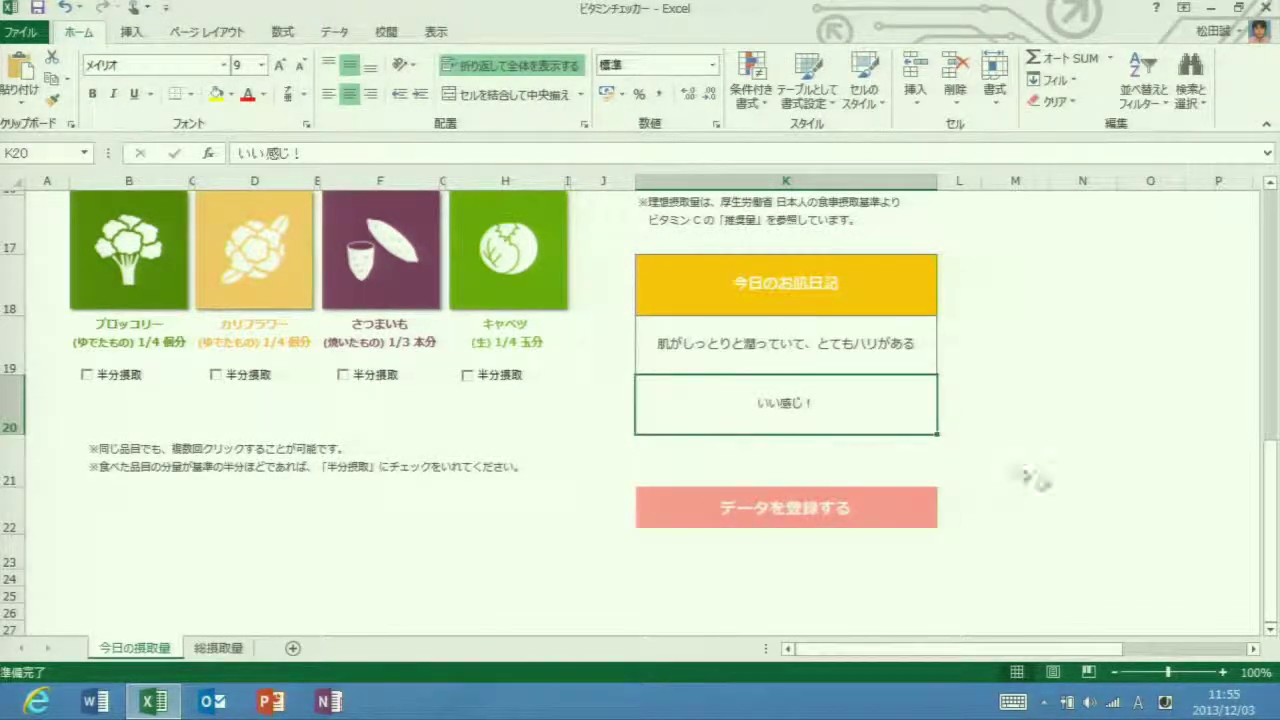
{"action": "type", "text": "ハリが出てきたような気がする。"}
{"action": "key", "text": "Escape"}
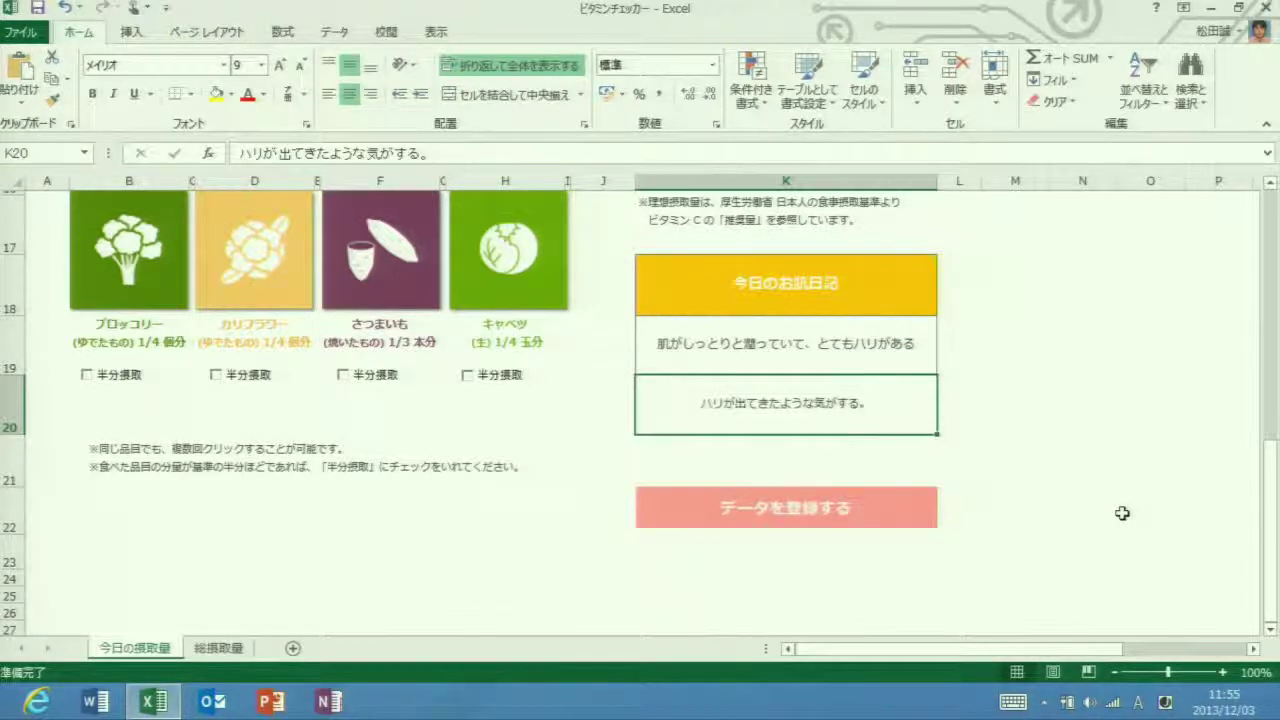
{"action": "left_click", "coordinate": [885, 522]}
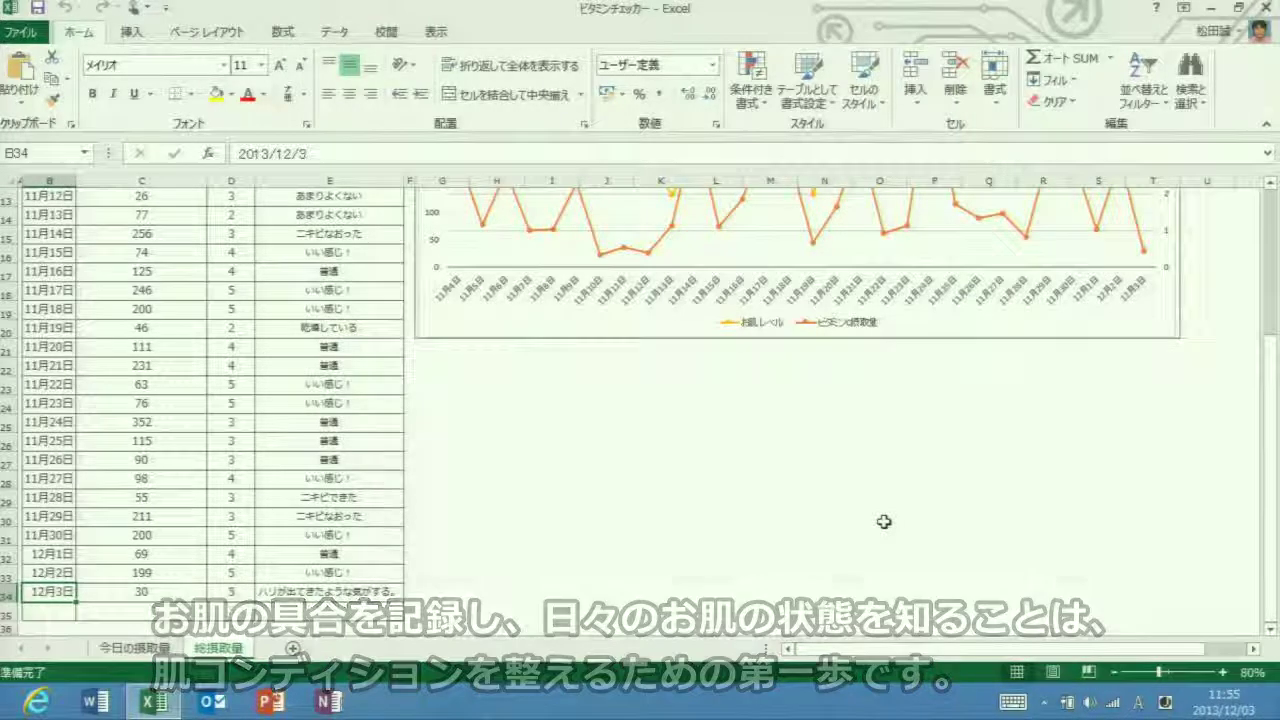
Scroll the 総摂取量 sheet to view the chart of daily skin level and vitamin C intake
{"action": "mouse_move", "coordinate": [1270, 515]}
{"action": "left_mouse_down"}
{"action": "mouse_move", "coordinate": [1269, 447]}
{"action": "mouse_move", "coordinate": [1209, 408]}
{"action": "left_mouse_up"}
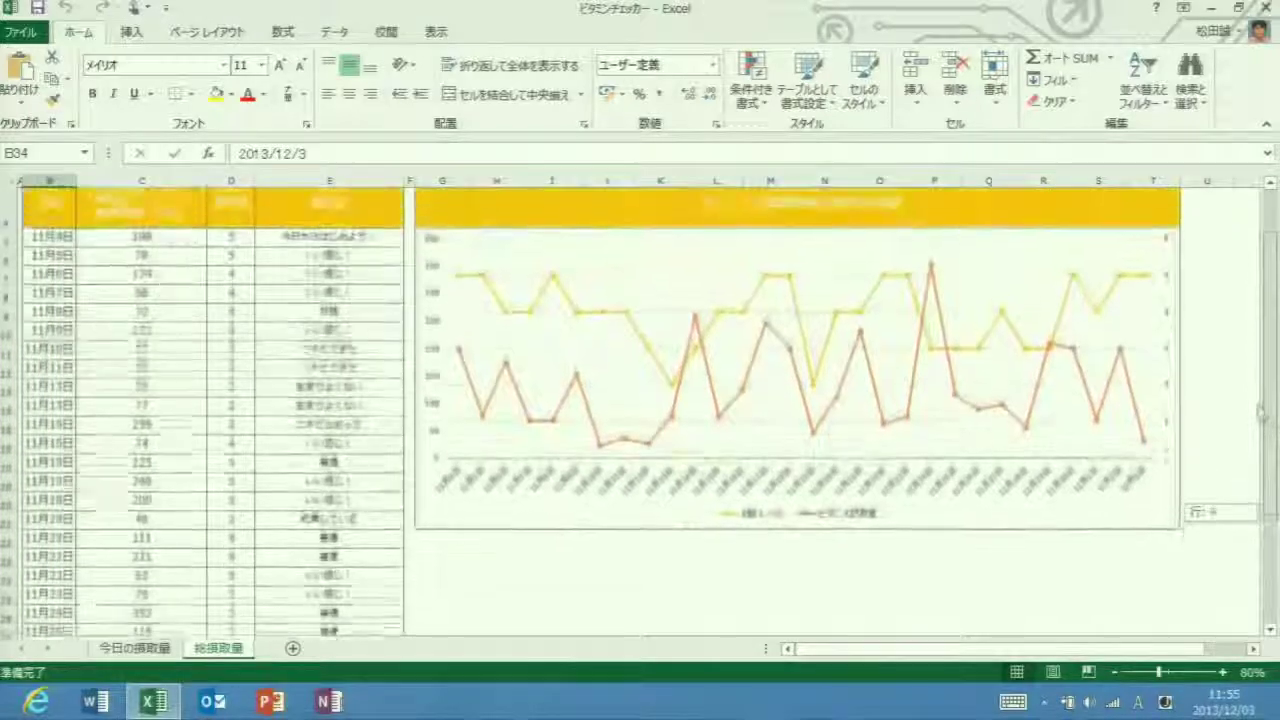